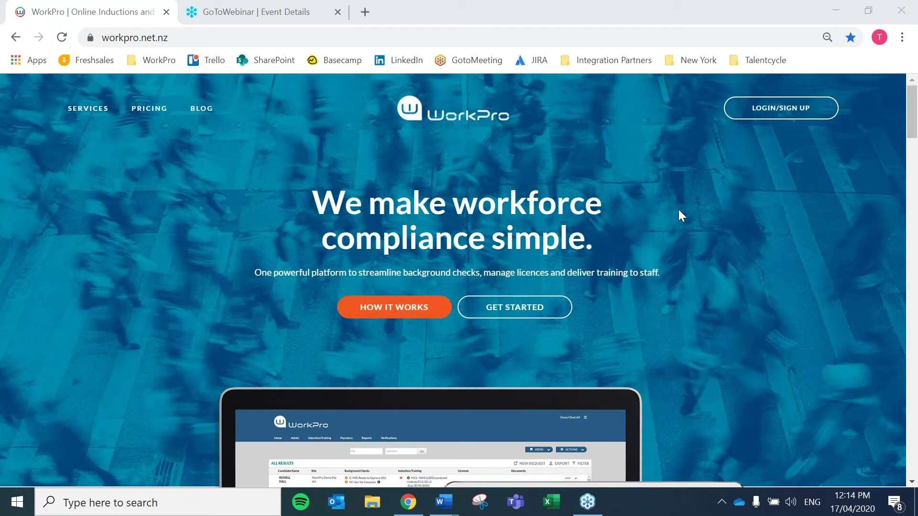
Step: Log in to the WorkPro client account from the homepage using the saved credentials
{"action": "left_click", "coordinate": [789, 118]}
{"action": "left_click", "coordinate": [787, 111]}
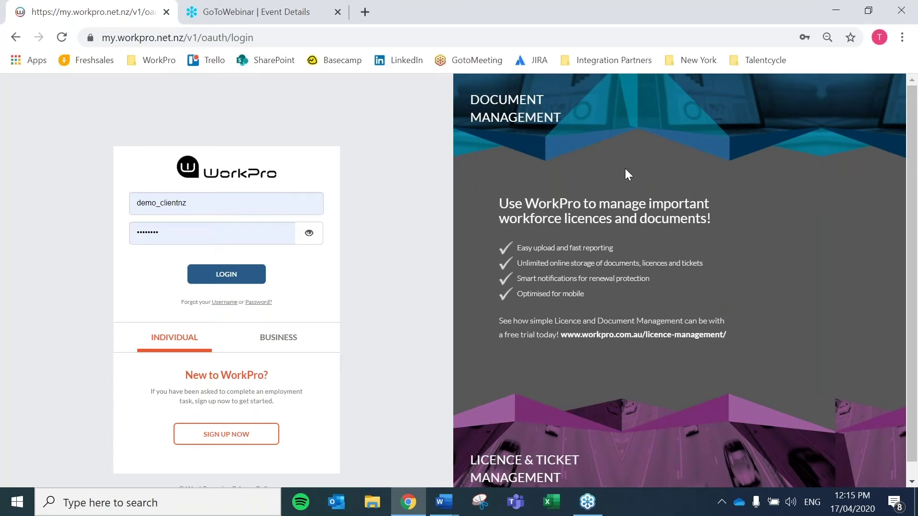
{"action": "left_click", "coordinate": [225, 279]}
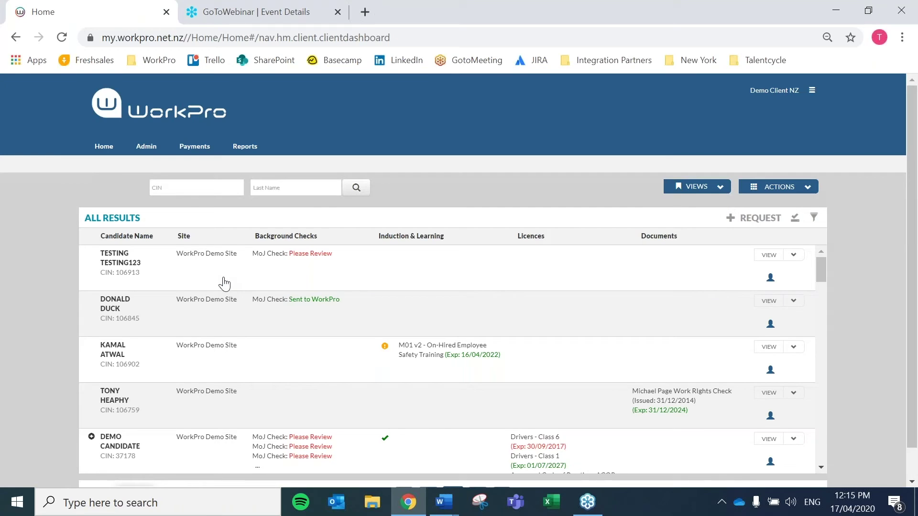
Step: Start a request for a new candidate and enter the candidate's name and e-mail
{"action": "left_click", "coordinate": [755, 221]}
{"action": "left_click", "coordinate": [430, 256]}
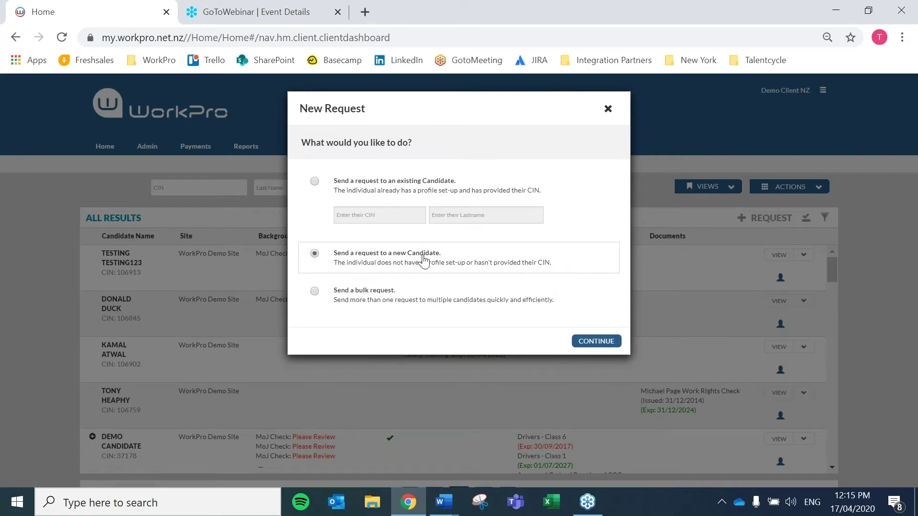
{"action": "left_click", "coordinate": [606, 342]}
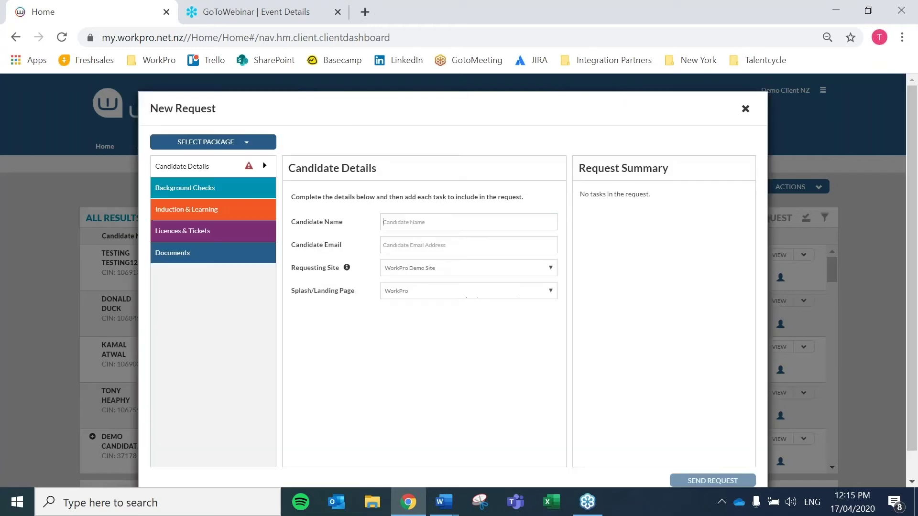
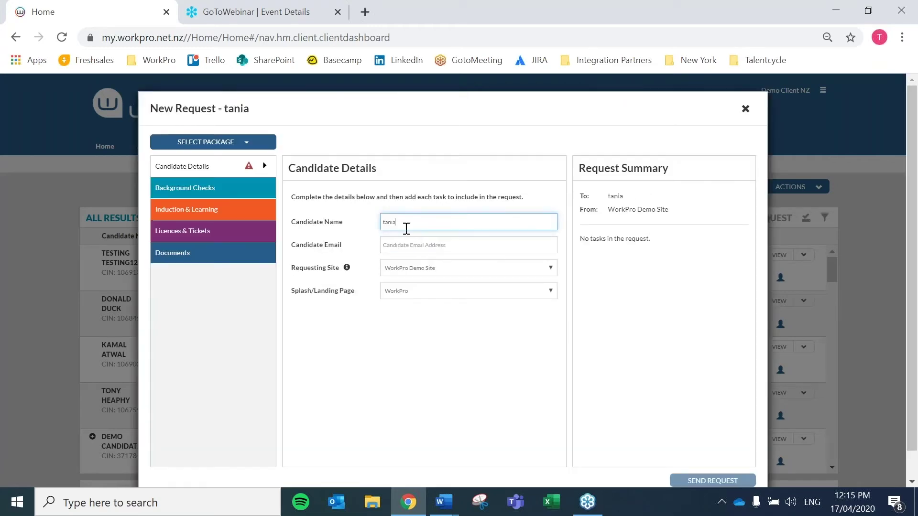
{"action": "left_click", "coordinate": [412, 243]}
{"action": "type", "text": "t"}
{"action": "left_click", "coordinate": [427, 269]}
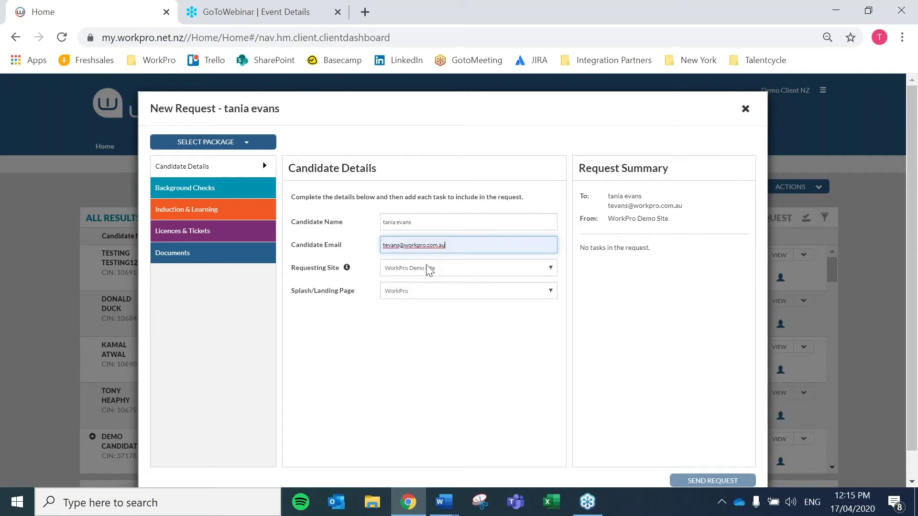
Step: Add the Ministry of Justice Check under Background Checks and send the request
{"action": "left_click", "coordinate": [181, 195]}
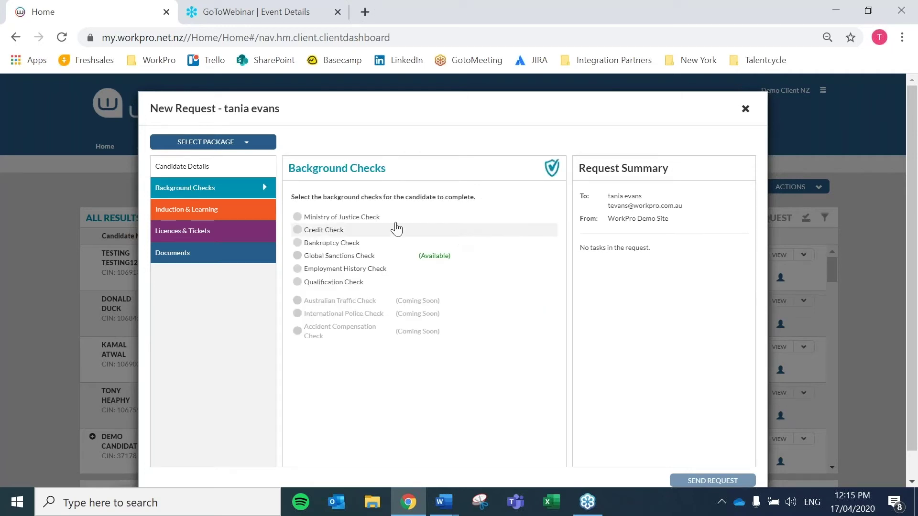
{"action": "left_click", "coordinate": [338, 219]}
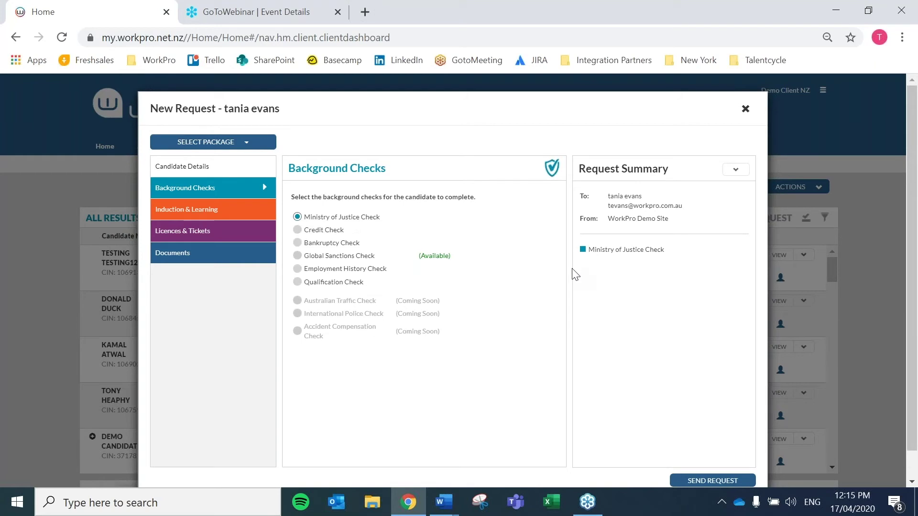
{"action": "left_click", "coordinate": [716, 479]}
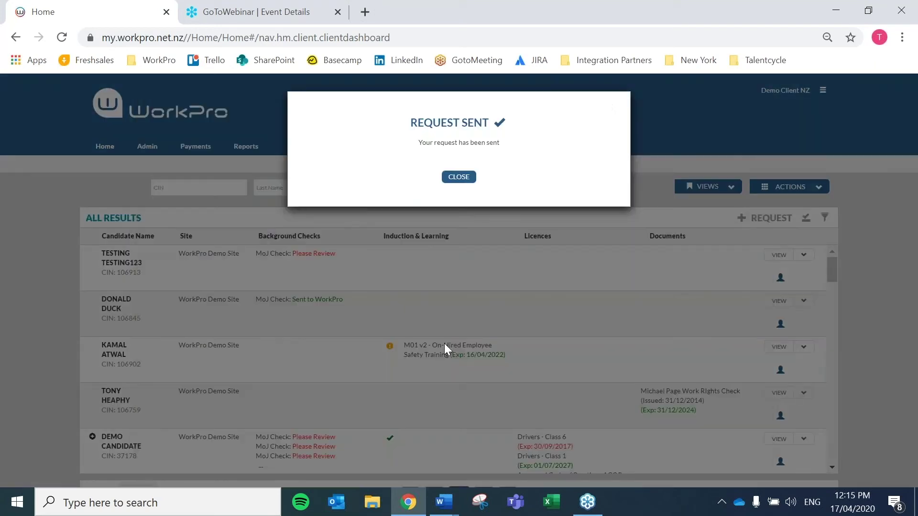
Step: Close the confirmation, check the new 17/04/2020 request in Track Requests, then go back Home
{"action": "left_click", "coordinate": [459, 176]}
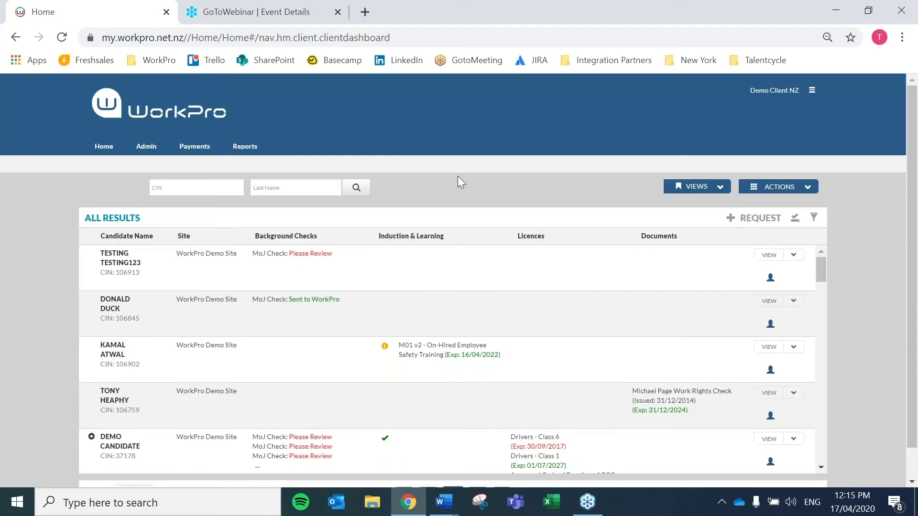
{"action": "left_click", "coordinate": [807, 187]}
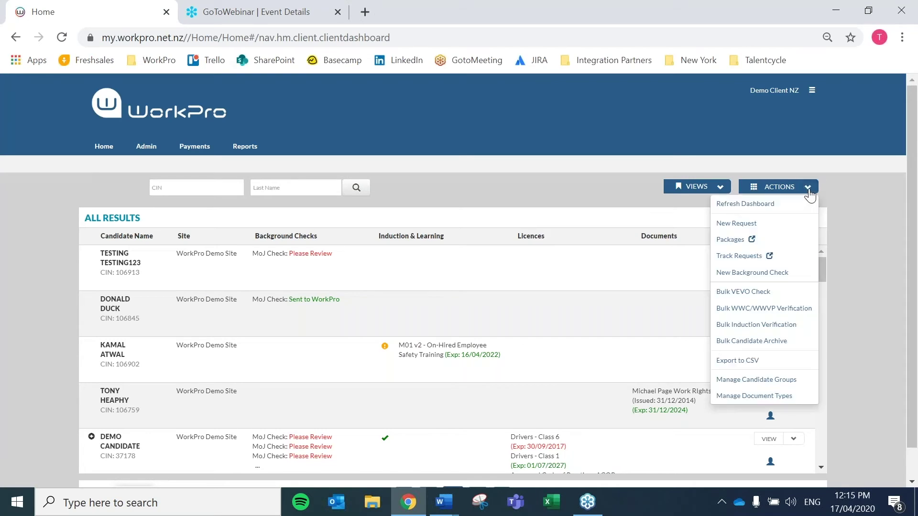
{"action": "left_click", "coordinate": [736, 257]}
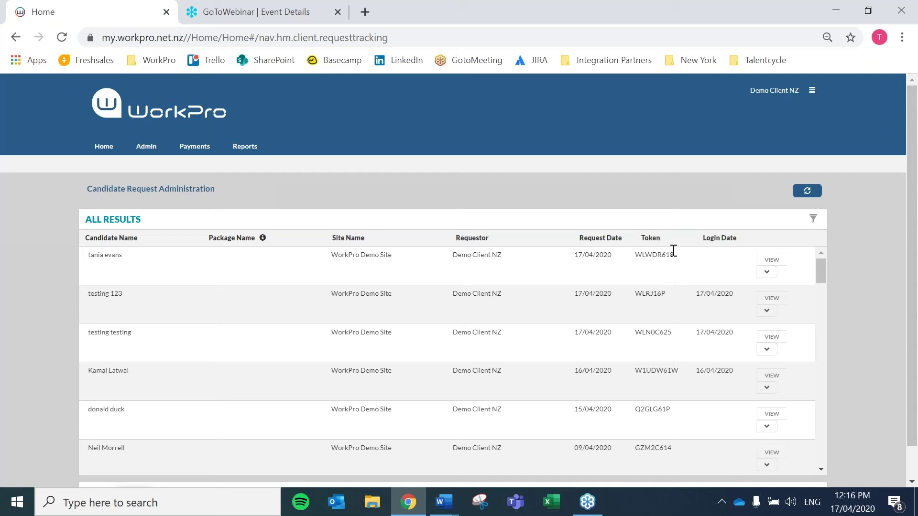
{"action": "left_click", "coordinate": [104, 147]}
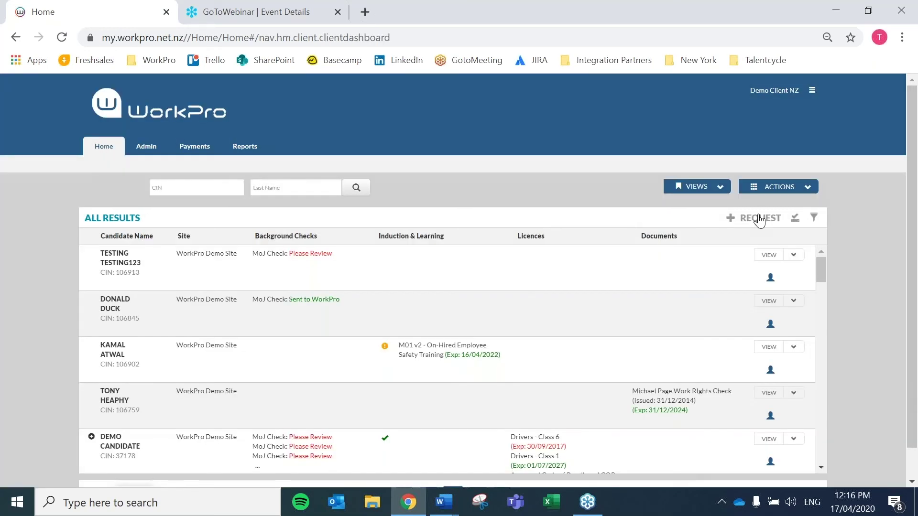
Step: Start a bulk request and choose to enter candidate details manually
{"action": "left_click", "coordinate": [757, 218]}
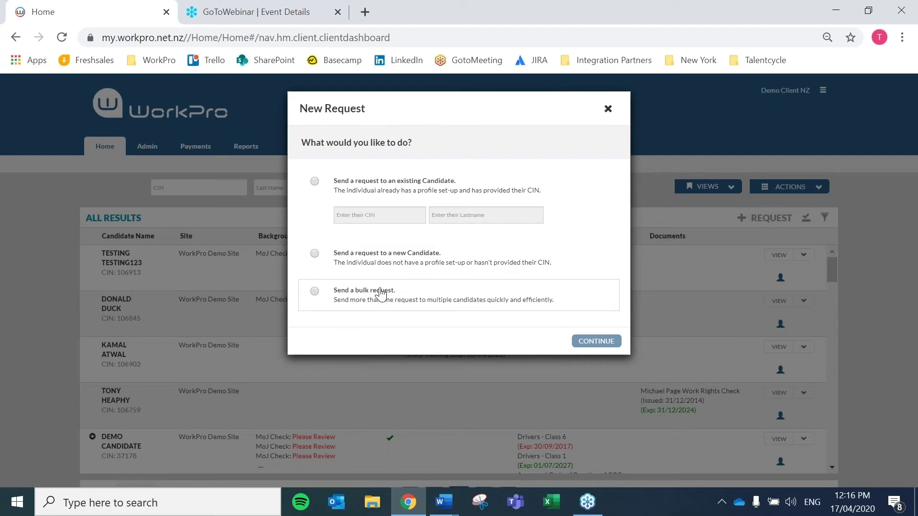
{"action": "left_click", "coordinate": [381, 292]}
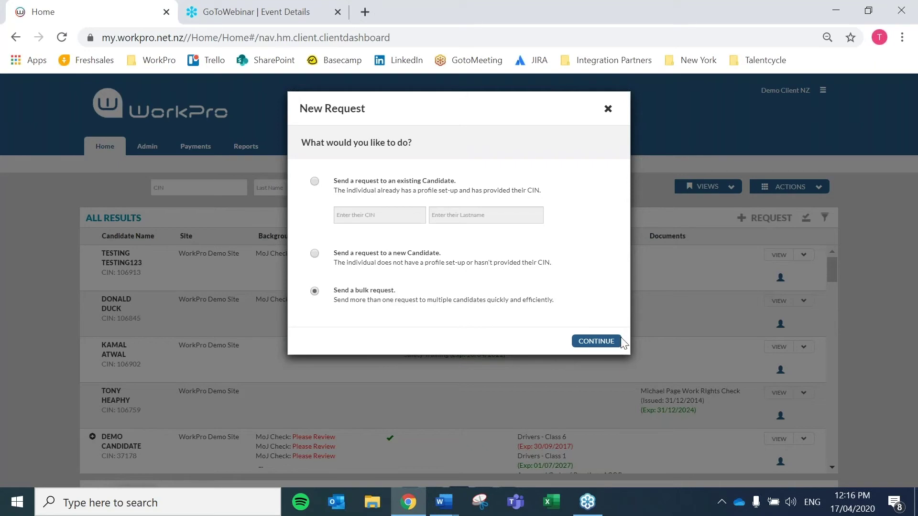
{"action": "left_click", "coordinate": [606, 343]}
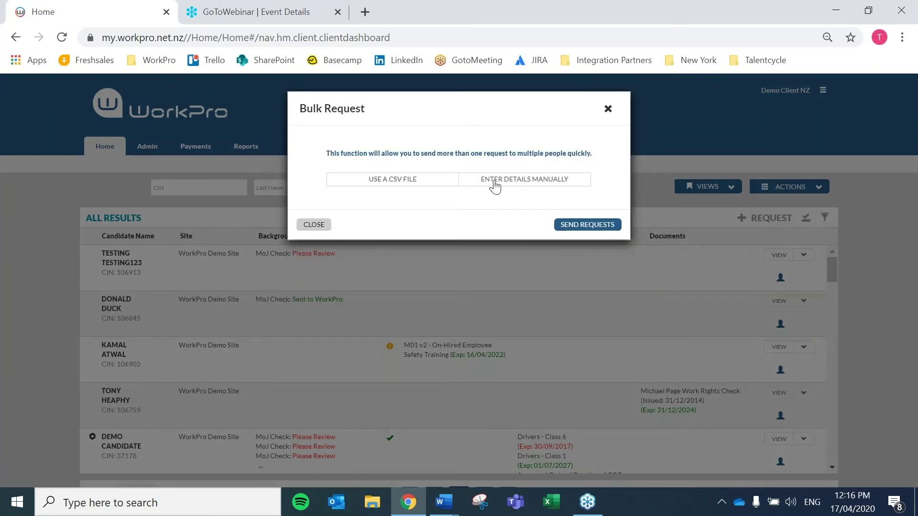
{"action": "left_click", "coordinate": [512, 189]}
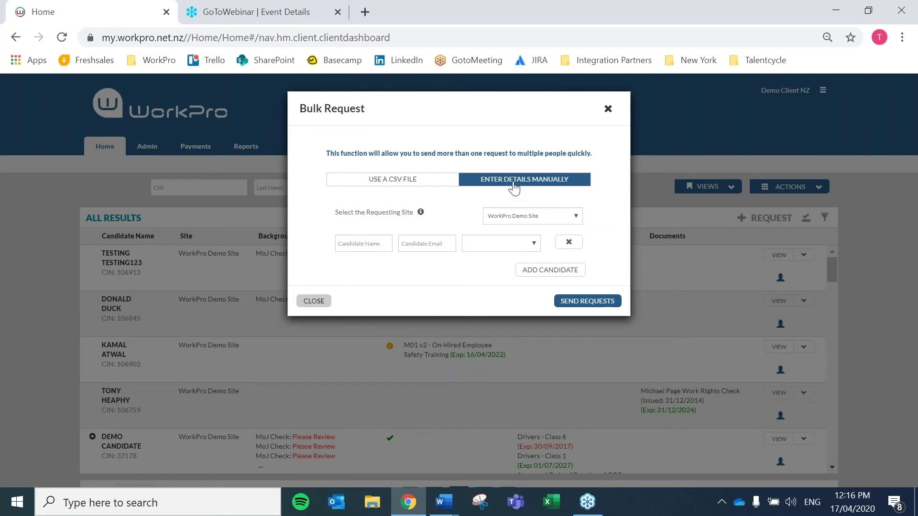
Step: Give the first row the Nz Ministry of Justice Check package, add two rows, then switch to CSV upload
{"action": "left_click", "coordinate": [358, 244]}
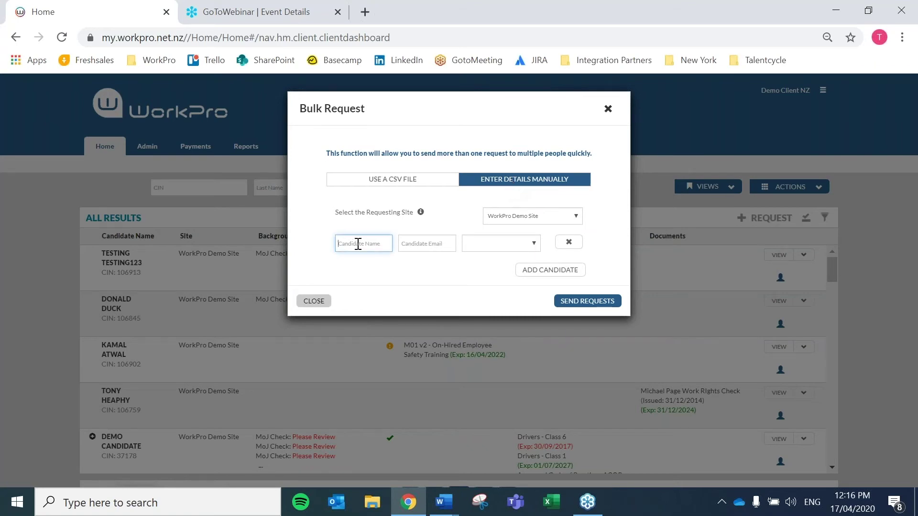
{"action": "left_click", "coordinate": [416, 244]}
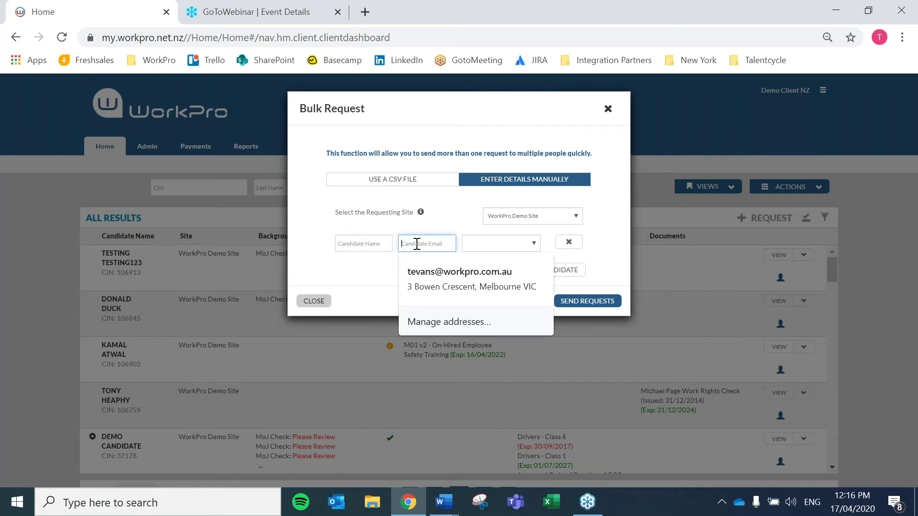
{"action": "left_click", "coordinate": [531, 245]}
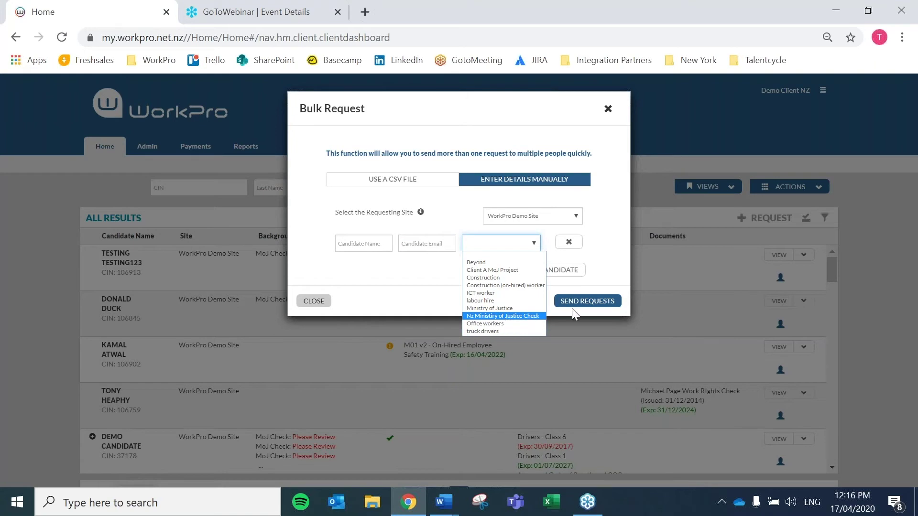
{"action": "left_click", "coordinate": [535, 316]}
{"action": "left_click", "coordinate": [552, 272]}
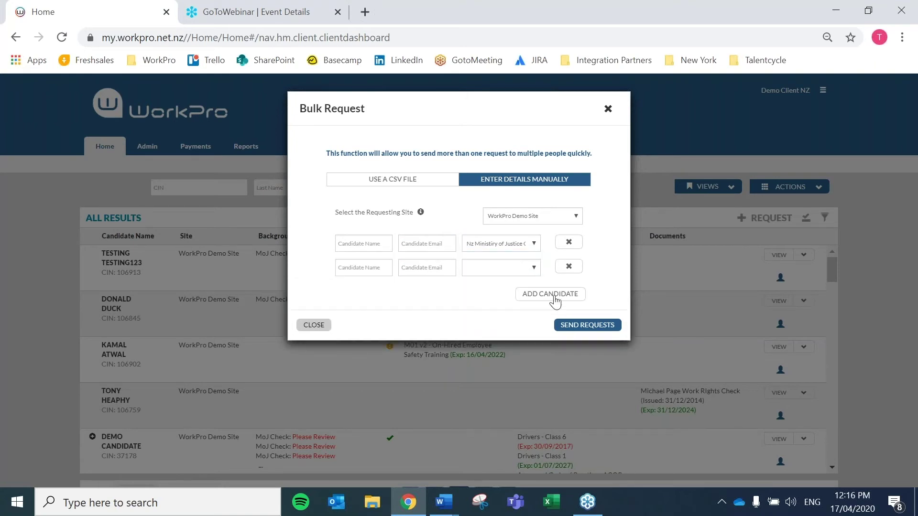
{"action": "left_click", "coordinate": [558, 295]}
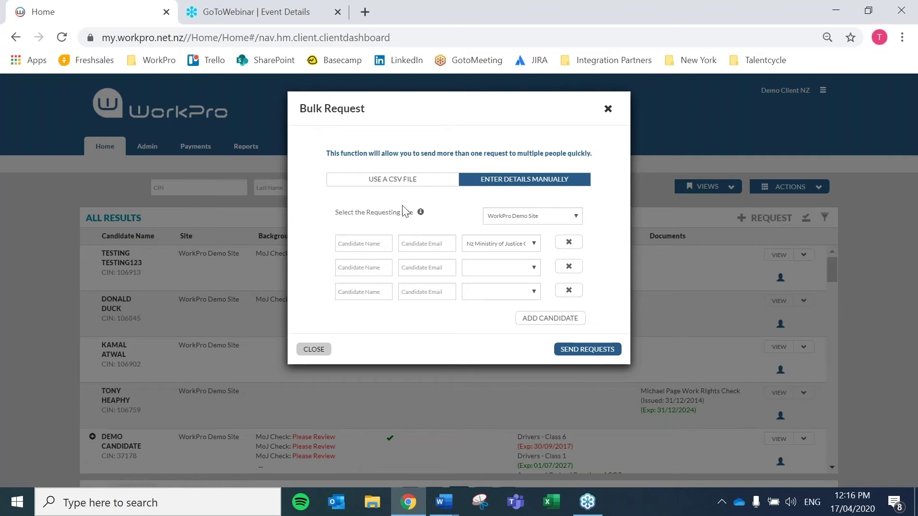
{"action": "left_click", "coordinate": [380, 184]}
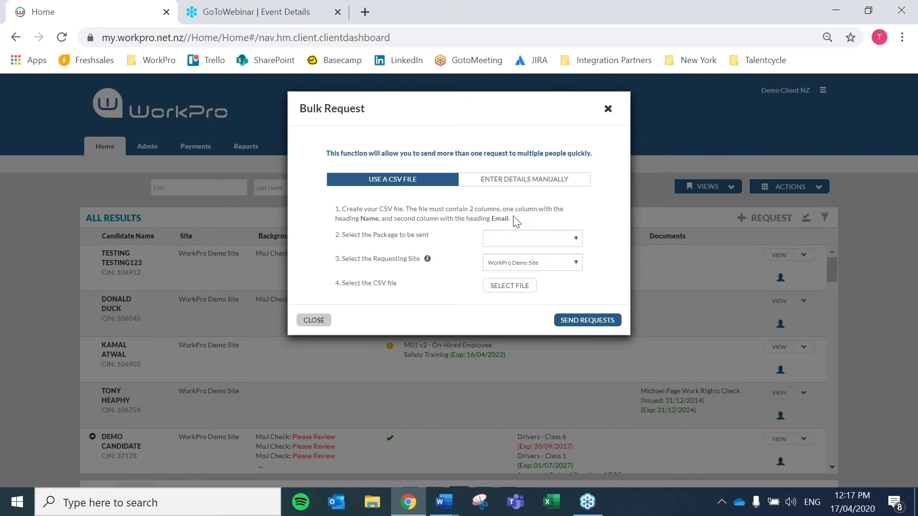
Step: Leave the package unselected and close the Bulk Request dialog without sending
{"action": "left_click", "coordinate": [510, 241]}
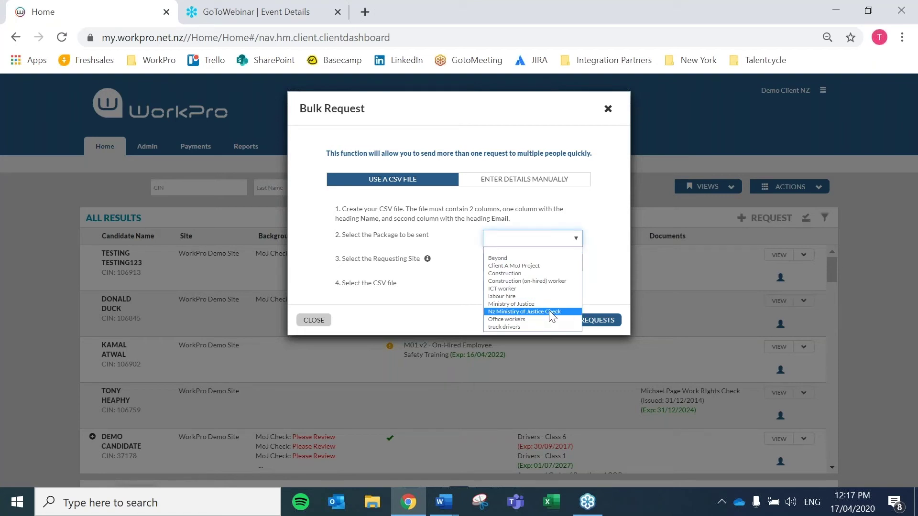
{"action": "left_click", "coordinate": [575, 243]}
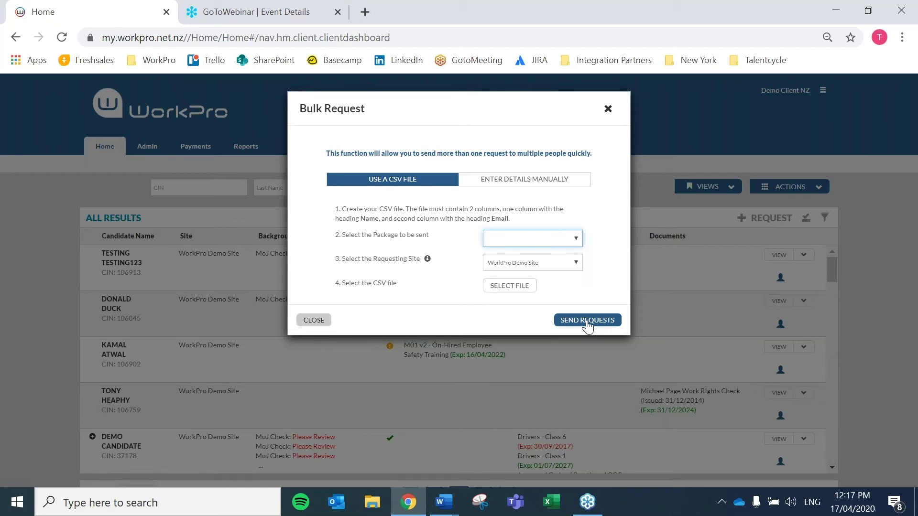
{"action": "left_click", "coordinate": [608, 110]}
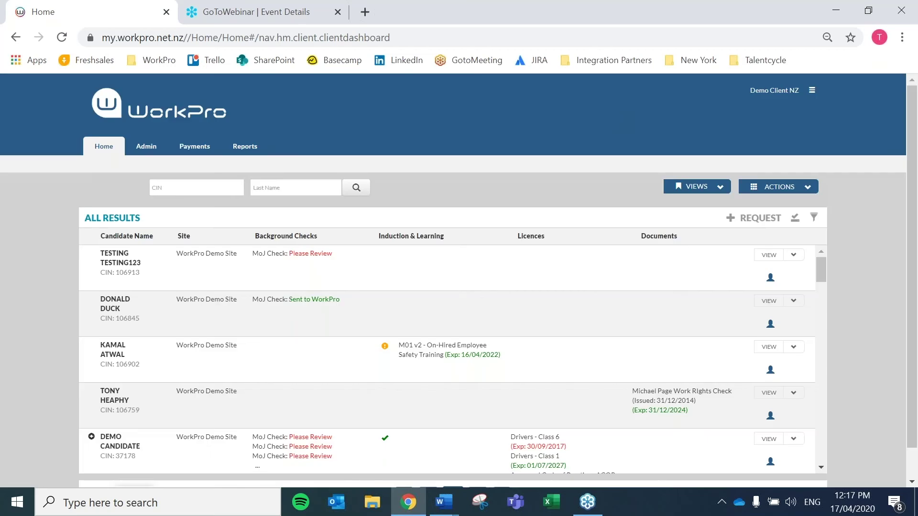
{"action": "left_click", "coordinate": [809, 187]}
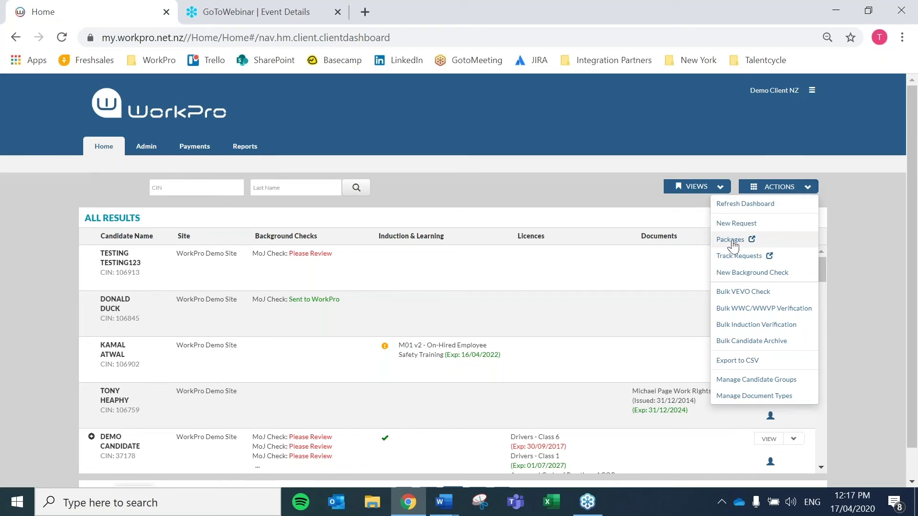
Step: In Package Manager, draft a new package with the Ministry of Justice Check, then discard it unsaved
{"action": "left_click", "coordinate": [734, 245]}
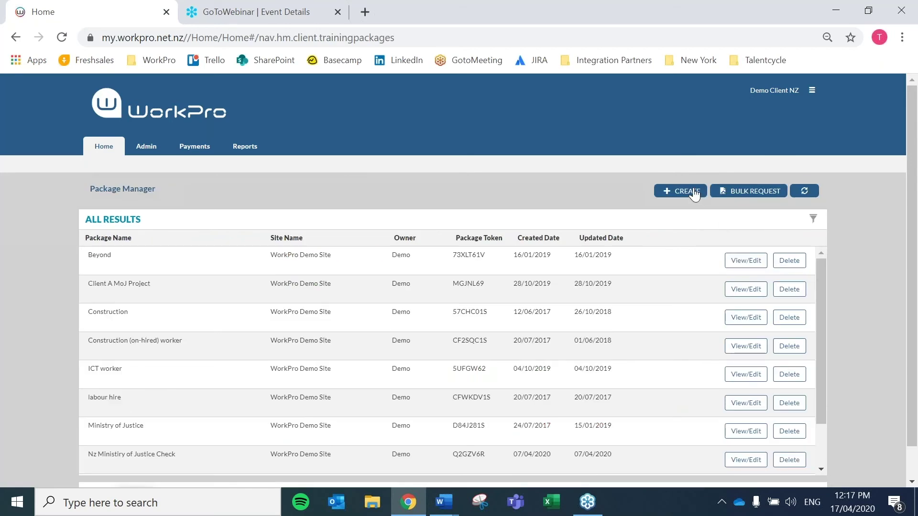
{"action": "left_click", "coordinate": [694, 193]}
{"action": "left_click", "coordinate": [402, 197]}
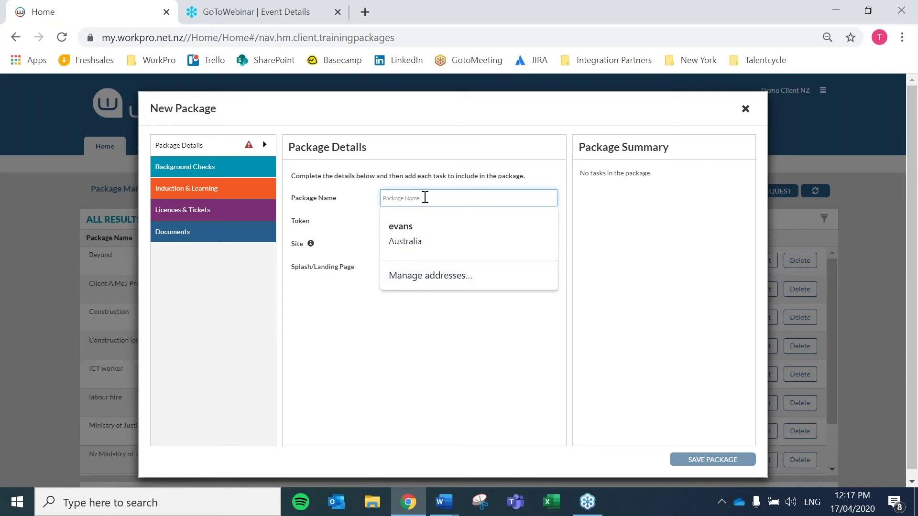
{"action": "left_click", "coordinate": [412, 166]}
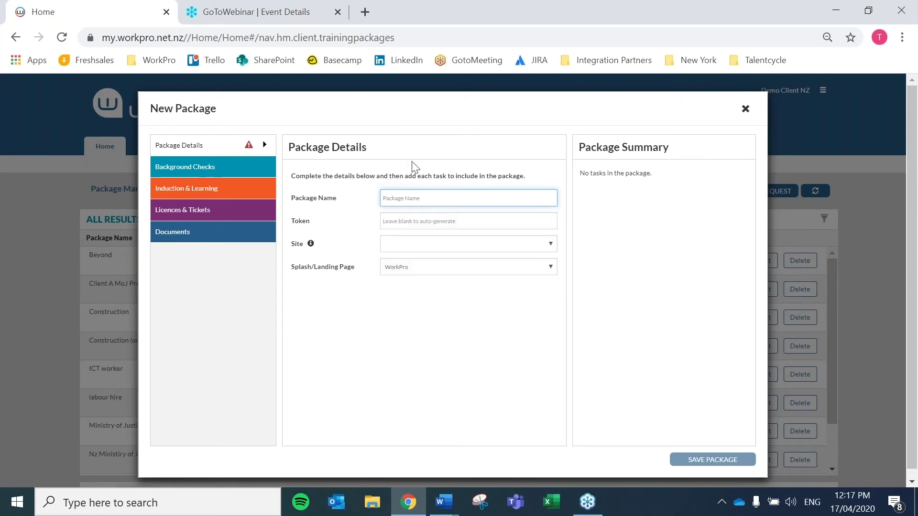
{"action": "left_click", "coordinate": [394, 246]}
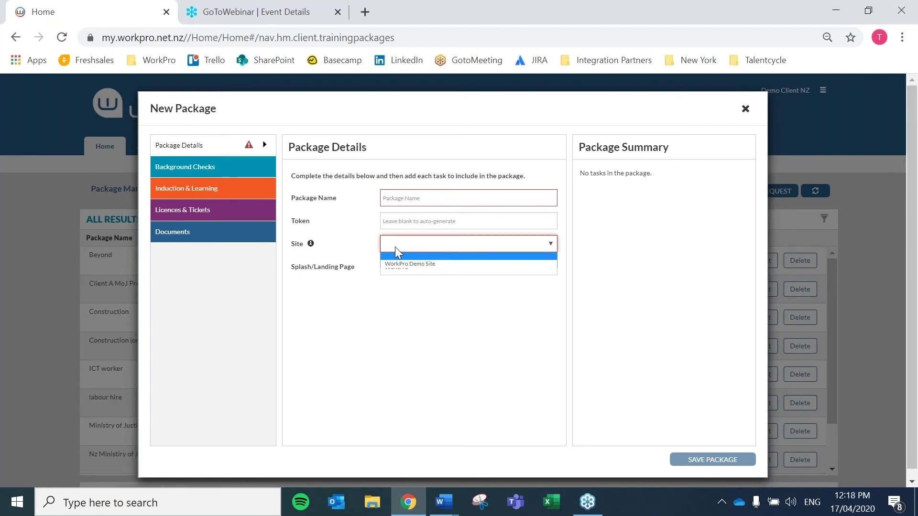
{"action": "left_click", "coordinate": [395, 246]}
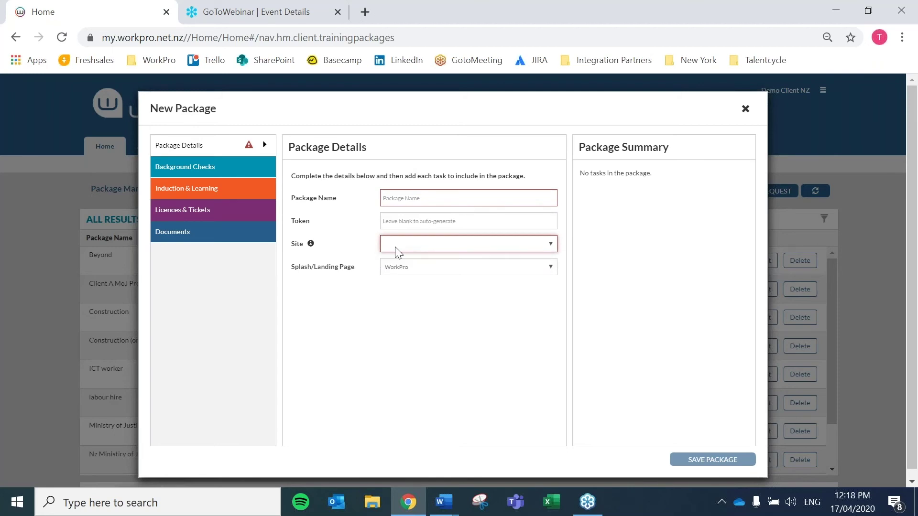
{"action": "left_click", "coordinate": [172, 170]}
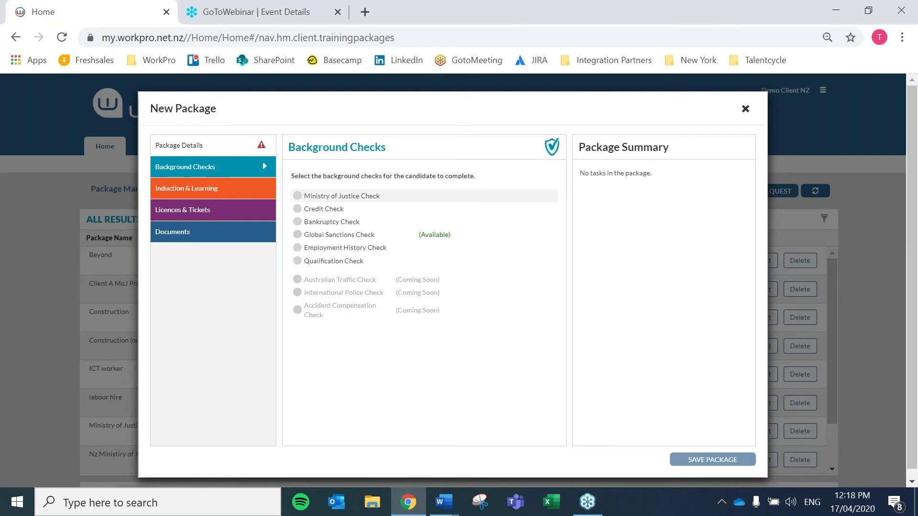
{"action": "left_click", "coordinate": [308, 196]}
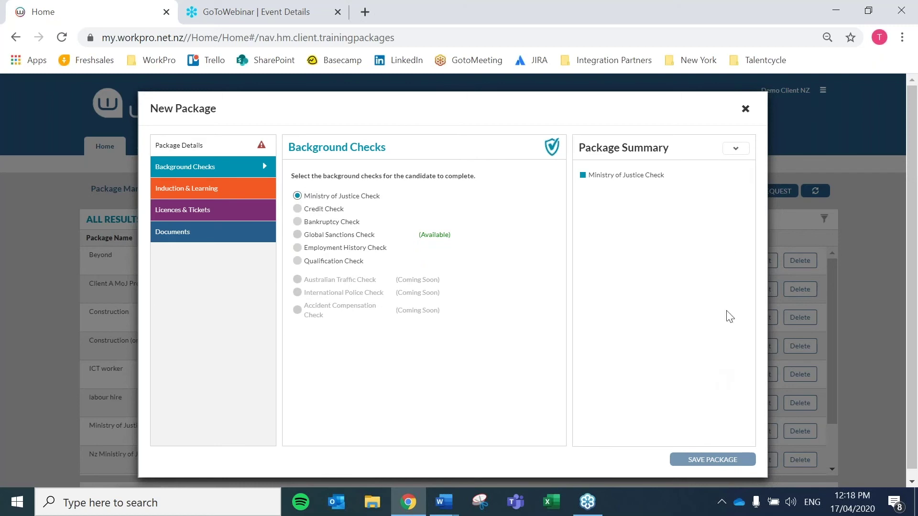
{"action": "left_click", "coordinate": [748, 109]}
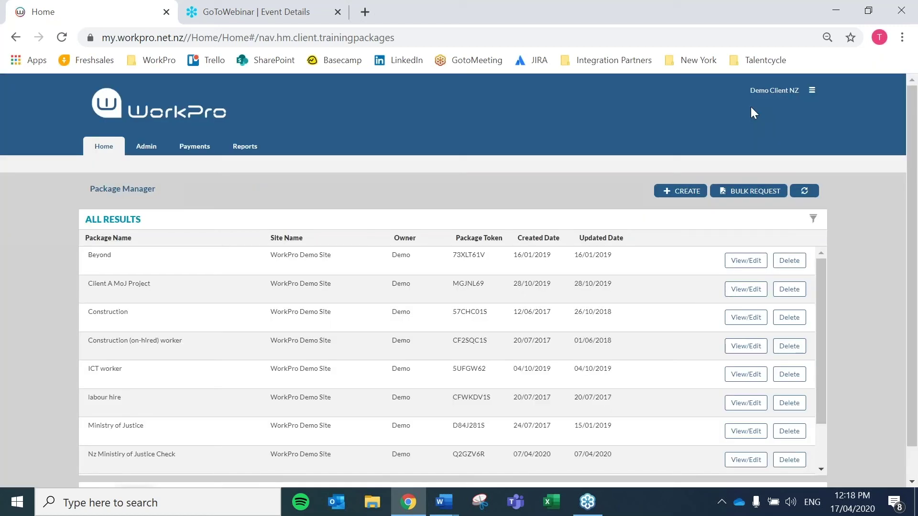
Step: Go from the Package Manager back to the Home dashboard
{"action": "left_click", "coordinate": [101, 148]}
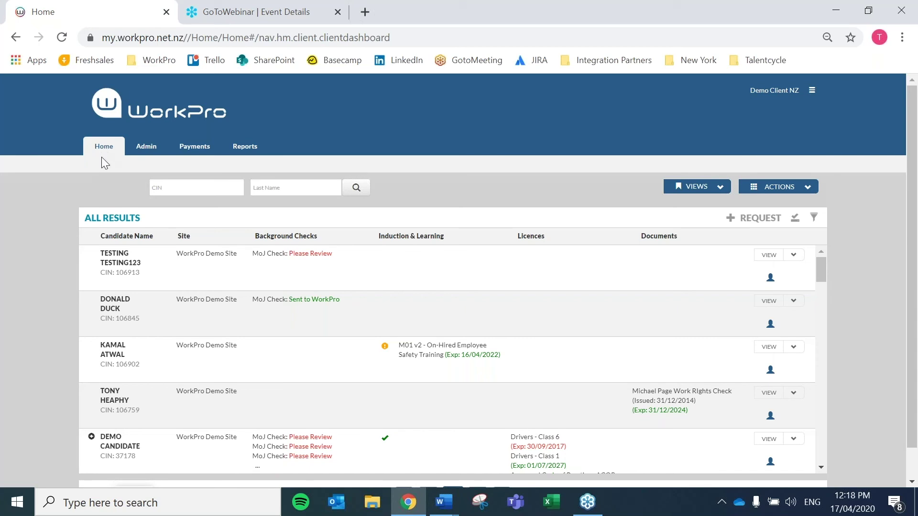
Step: Open the first candidate's pending MoJ check, set Check Type to Gold (4-Day), and continue
{"action": "left_click", "coordinate": [302, 257]}
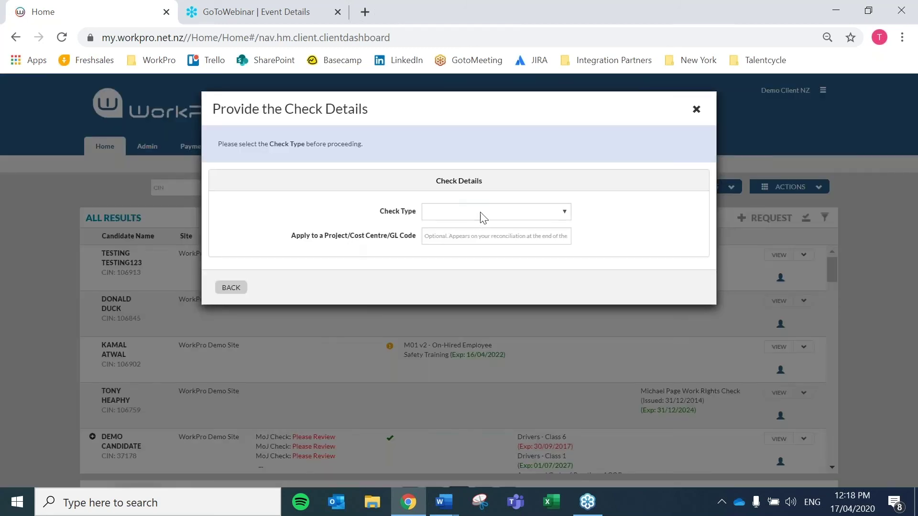
{"action": "left_click", "coordinate": [480, 212]}
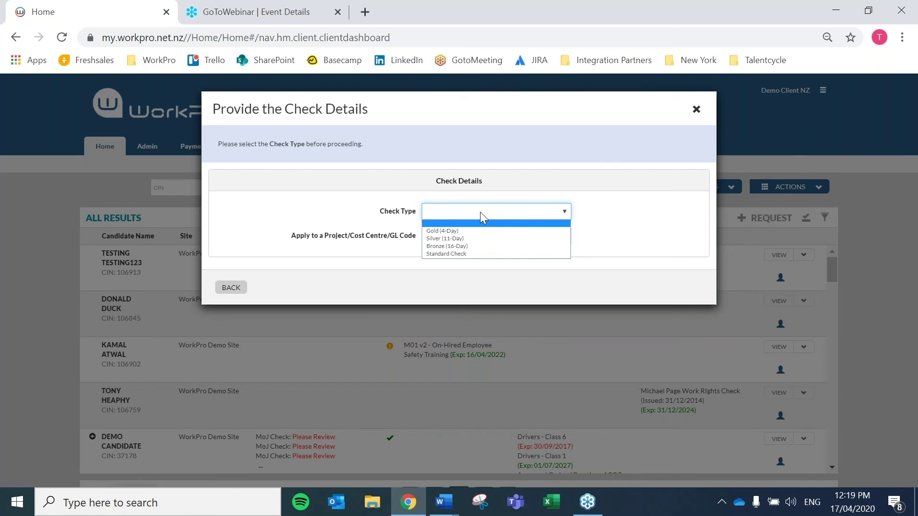
{"action": "left_click", "coordinate": [449, 232]}
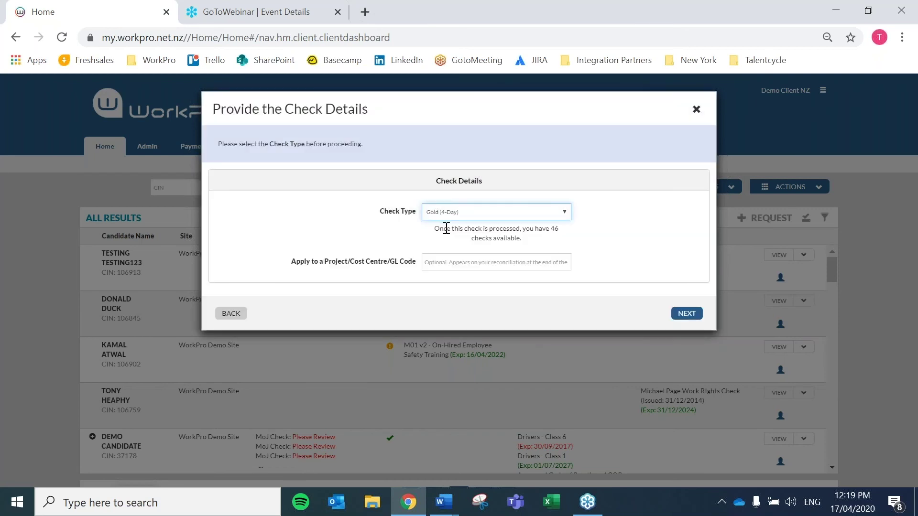
{"action": "left_click", "coordinate": [687, 314]}
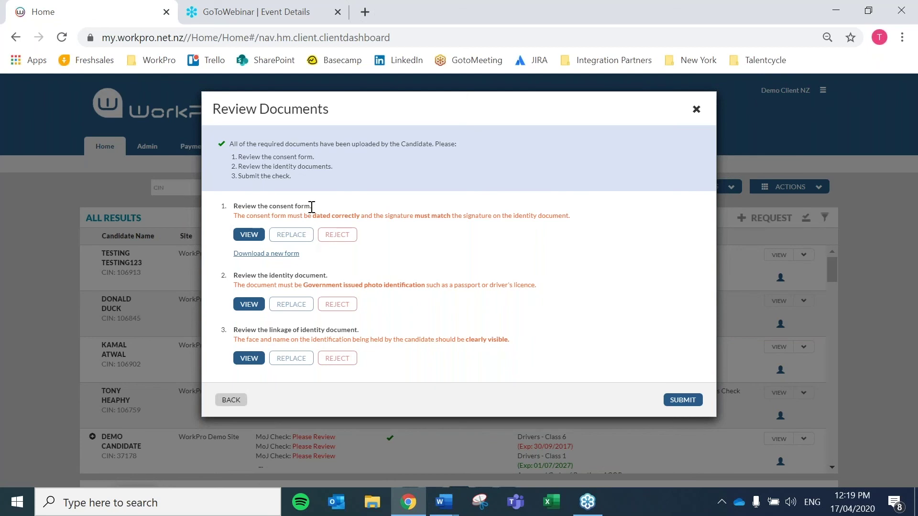
Step: View the consent form, identity document and identity linkage photo, then close the review
{"action": "left_click", "coordinate": [249, 235]}
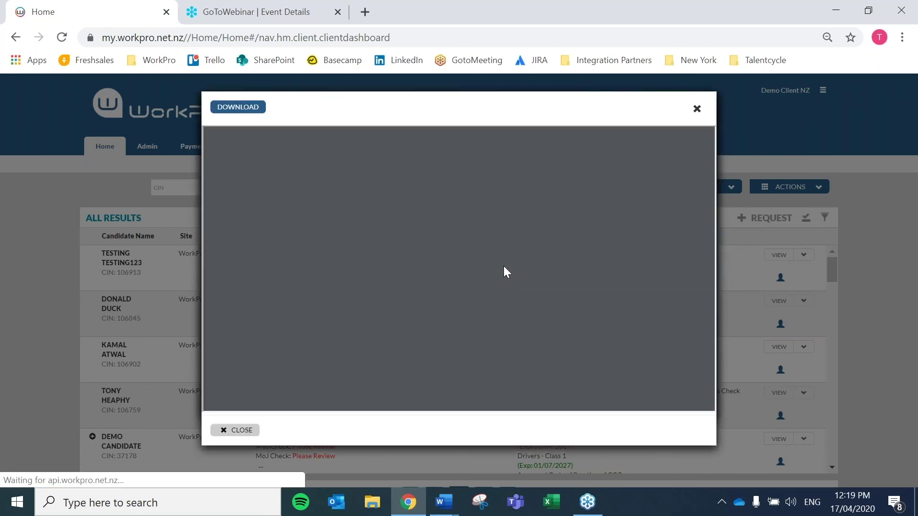
{"action": "scroll", "coordinate": [504, 266], "scroll_direction": "down", "scroll_amount": 5}
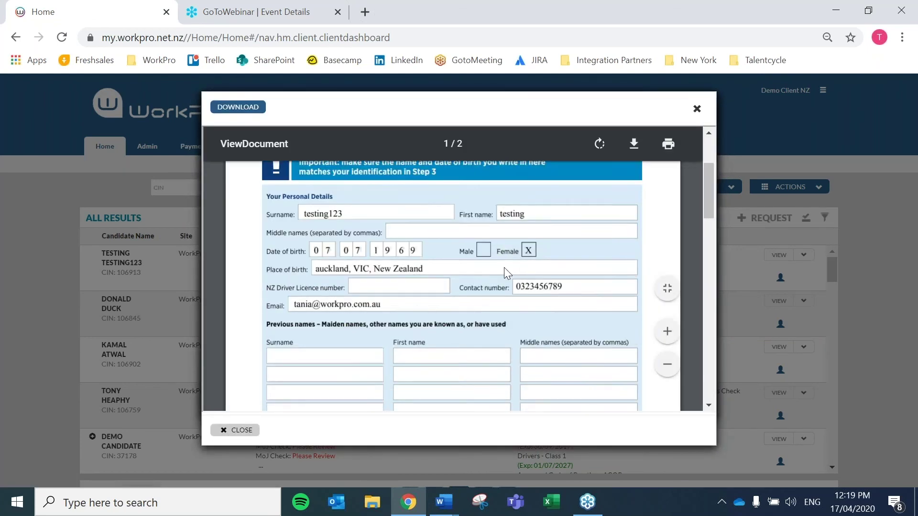
{"action": "scroll", "coordinate": [504, 273], "scroll_direction": "down", "scroll_amount": 5}
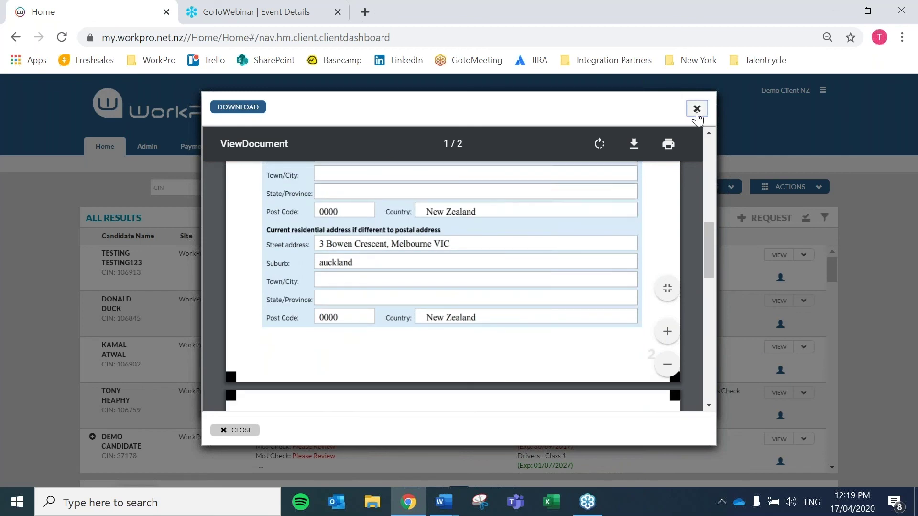
{"action": "left_click", "coordinate": [696, 109]}
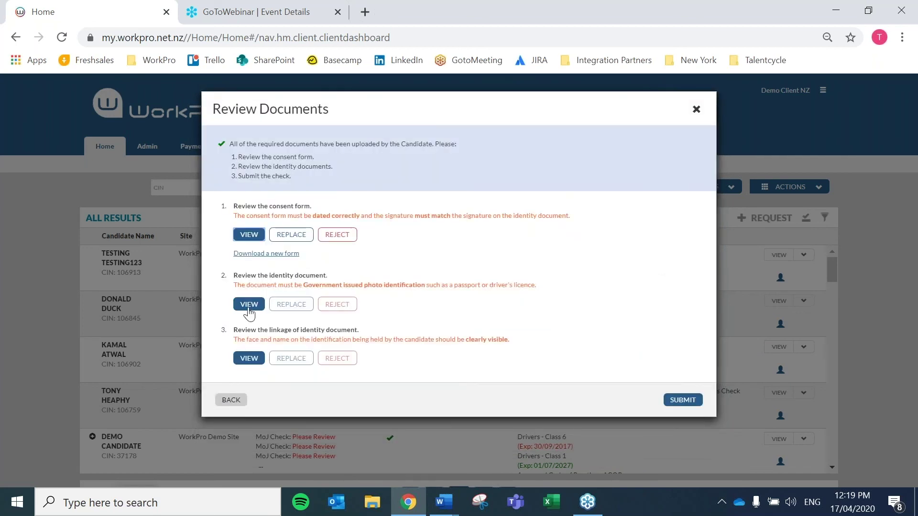
{"action": "left_click", "coordinate": [248, 306]}
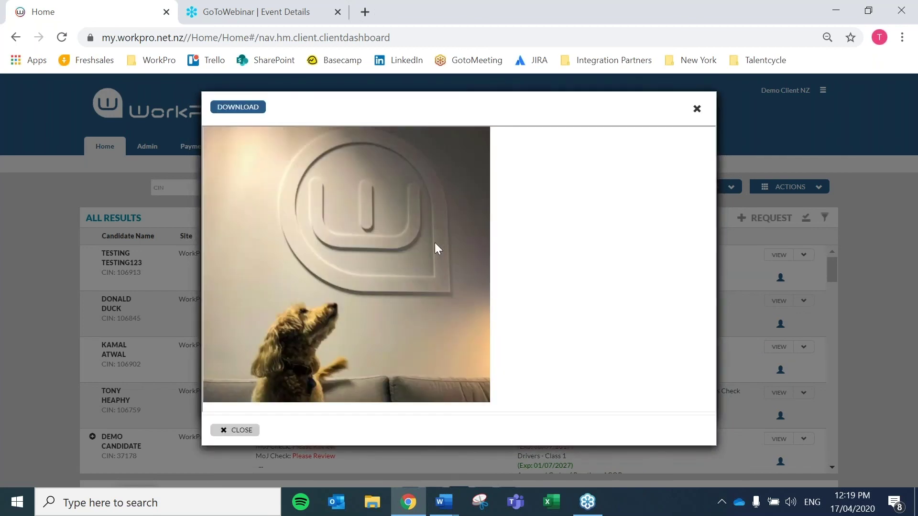
{"action": "left_click", "coordinate": [698, 109]}
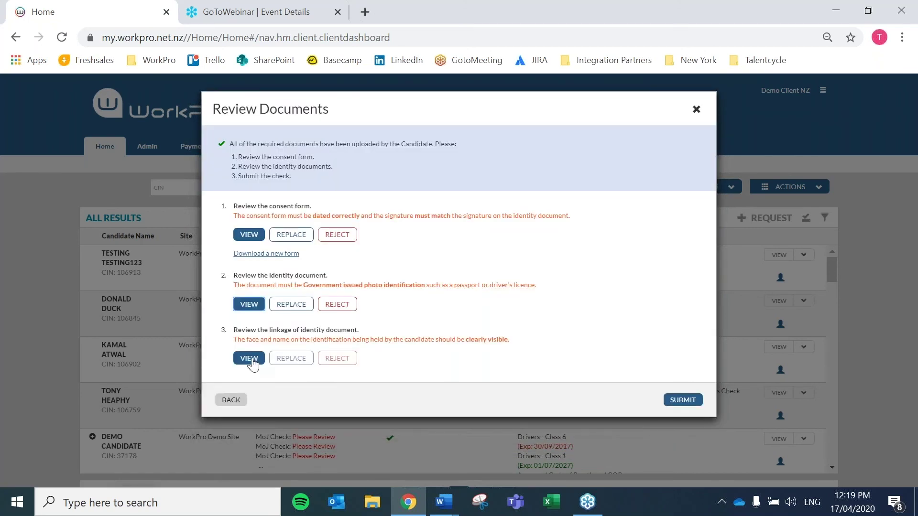
{"action": "left_click", "coordinate": [252, 358]}
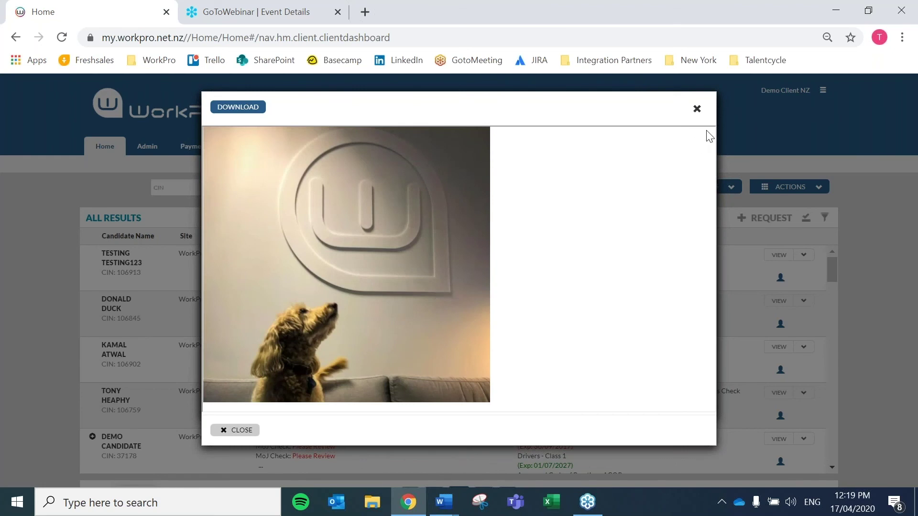
{"action": "left_click", "coordinate": [696, 109]}
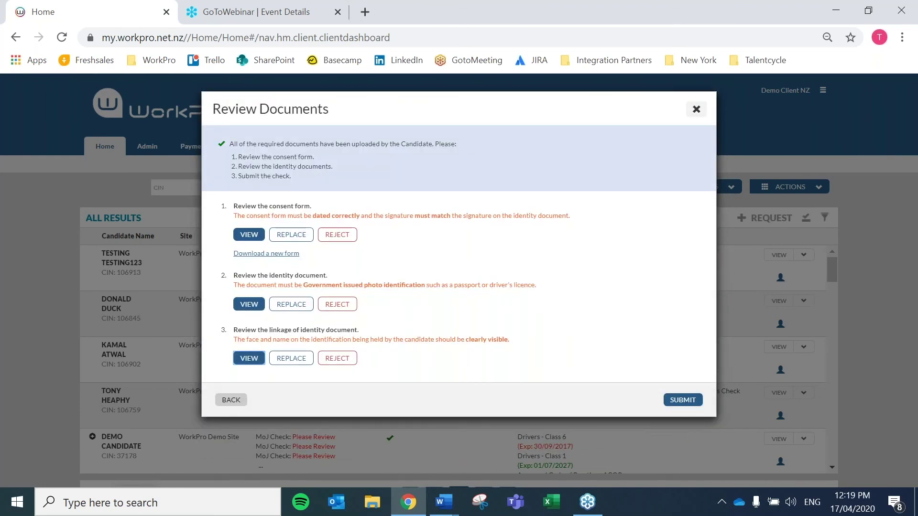
{"action": "left_click", "coordinate": [697, 109]}
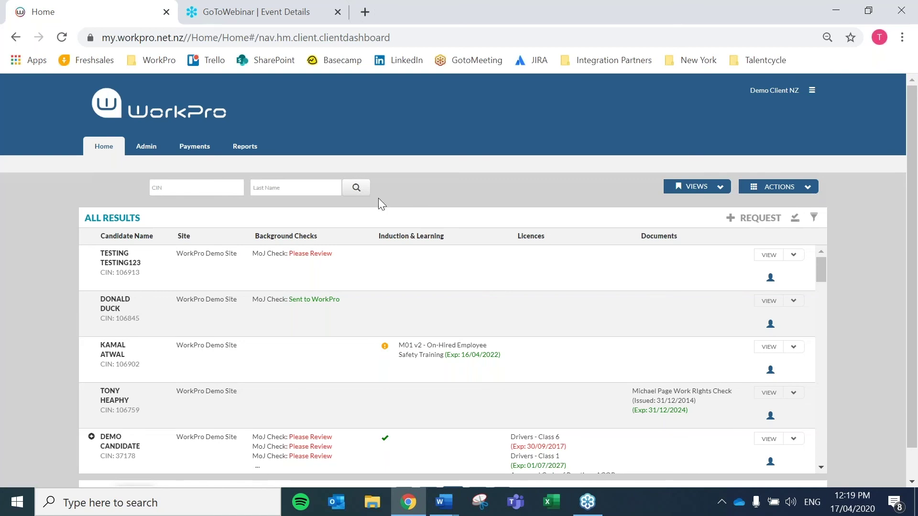
Step: Reopen the first candidate's MoJ check and submit it
{"action": "left_click", "coordinate": [299, 259]}
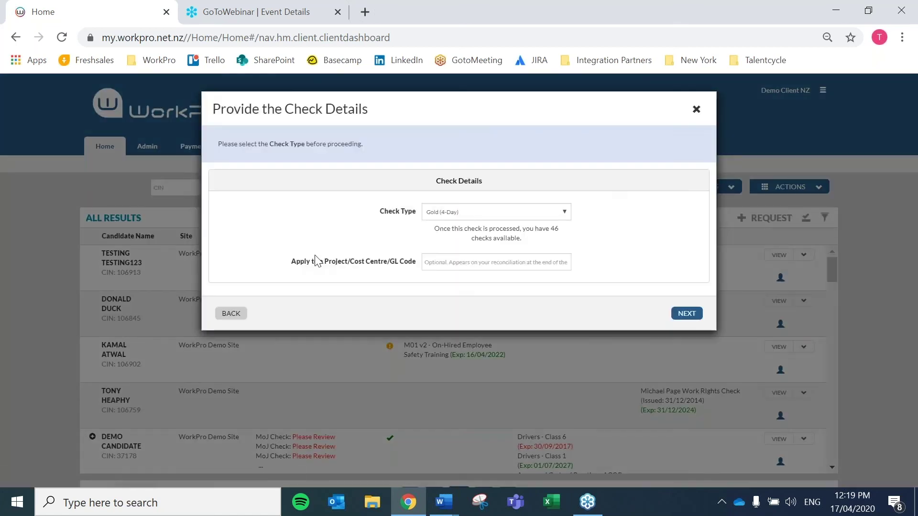
{"action": "left_click", "coordinate": [679, 314]}
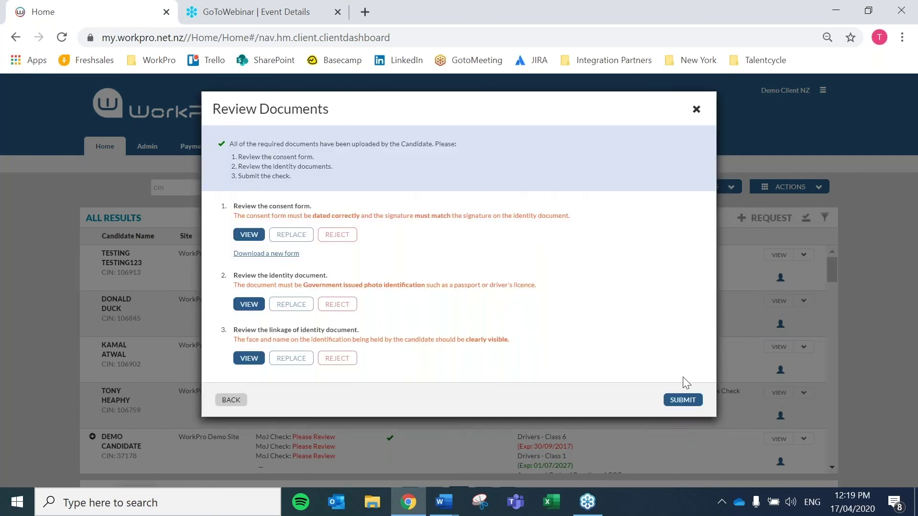
{"action": "left_click", "coordinate": [683, 400]}
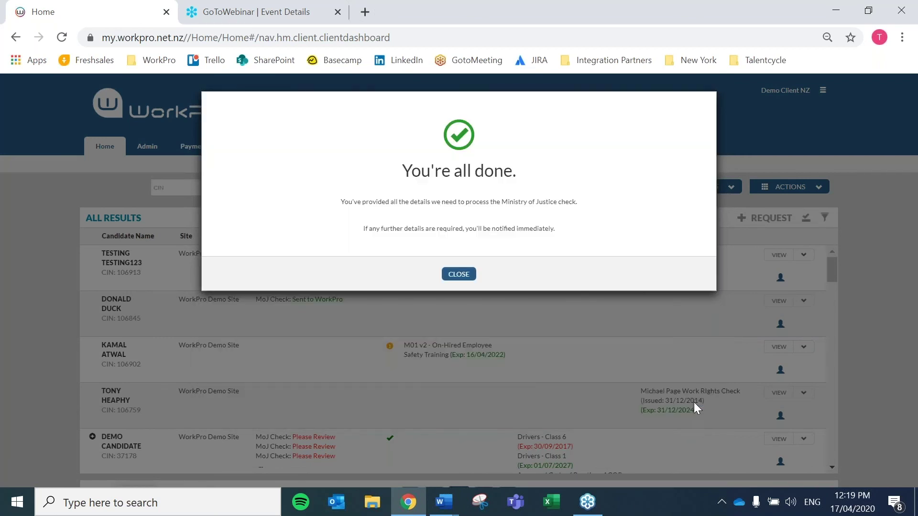
Step: Close the 'You're all done.' confirmation to see the MoJ check marked Sent to WorkPro
{"action": "left_click", "coordinate": [459, 275]}
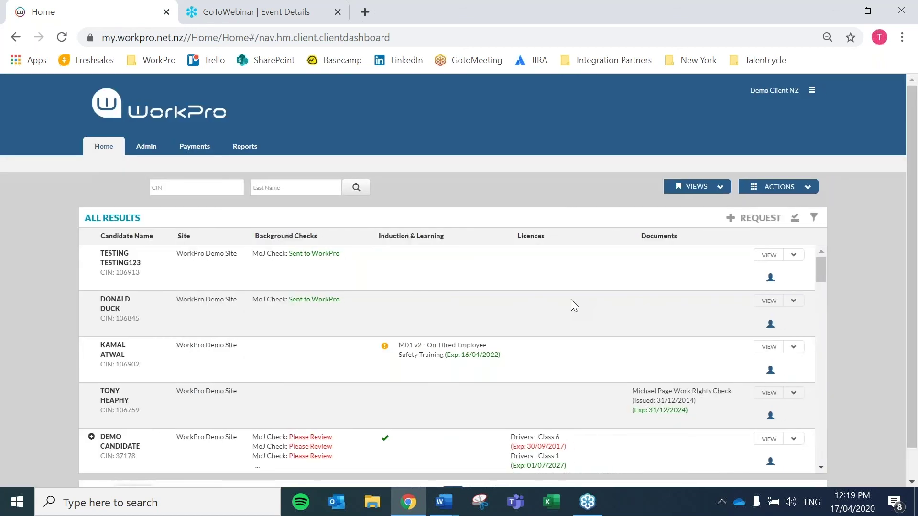